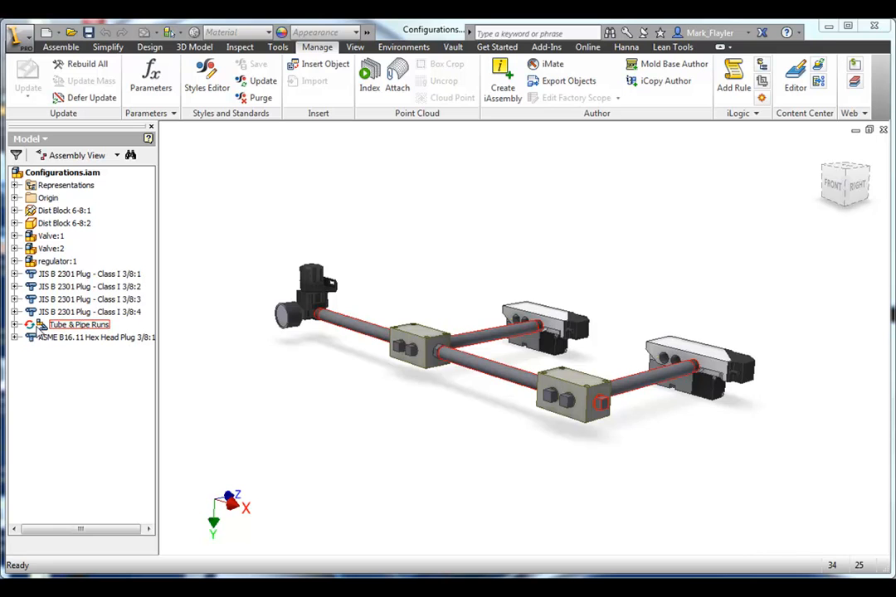
- Inspect Run01 and Run02 under Tube & Pipe Runs and locate the ASME B16.11 hex head plug in the assembly
click(14, 324)
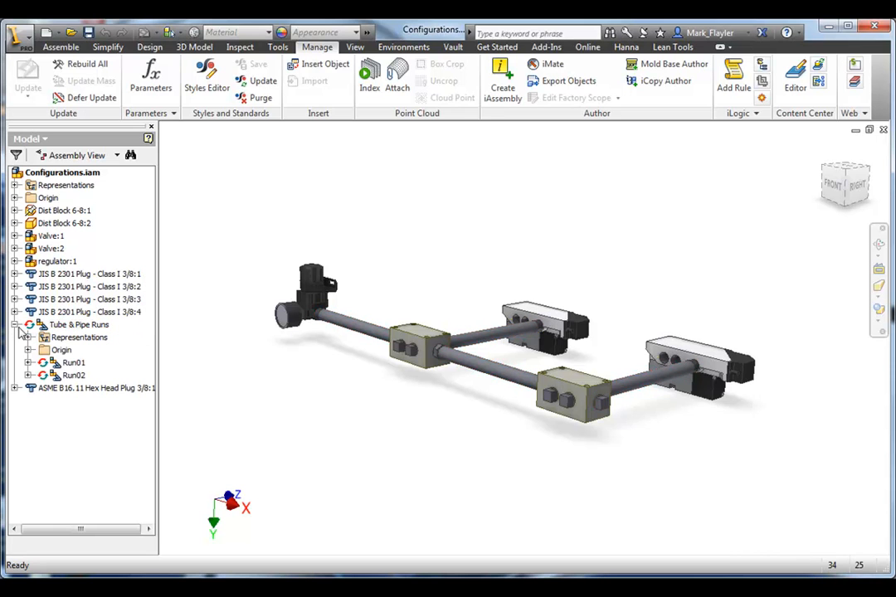
click(71, 365)
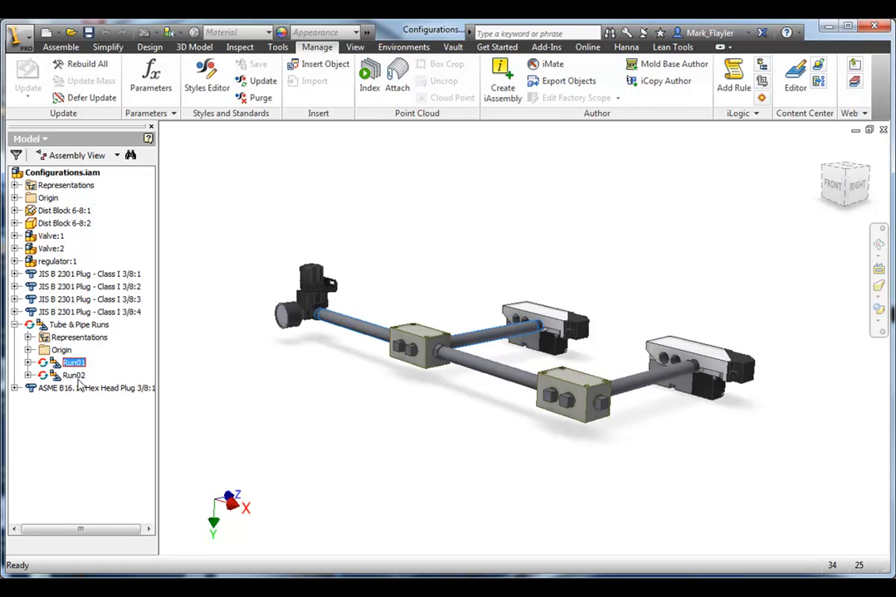
click(73, 375)
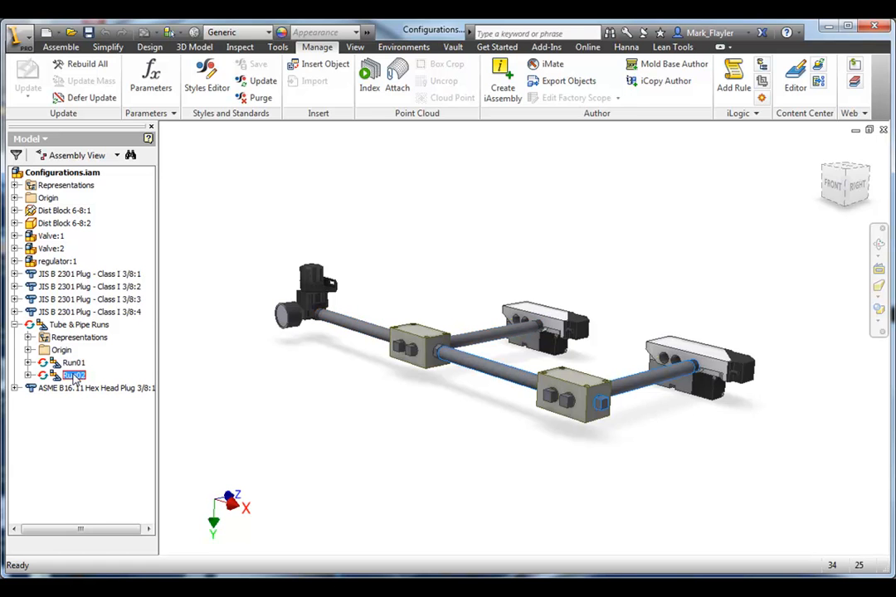
click(245, 367)
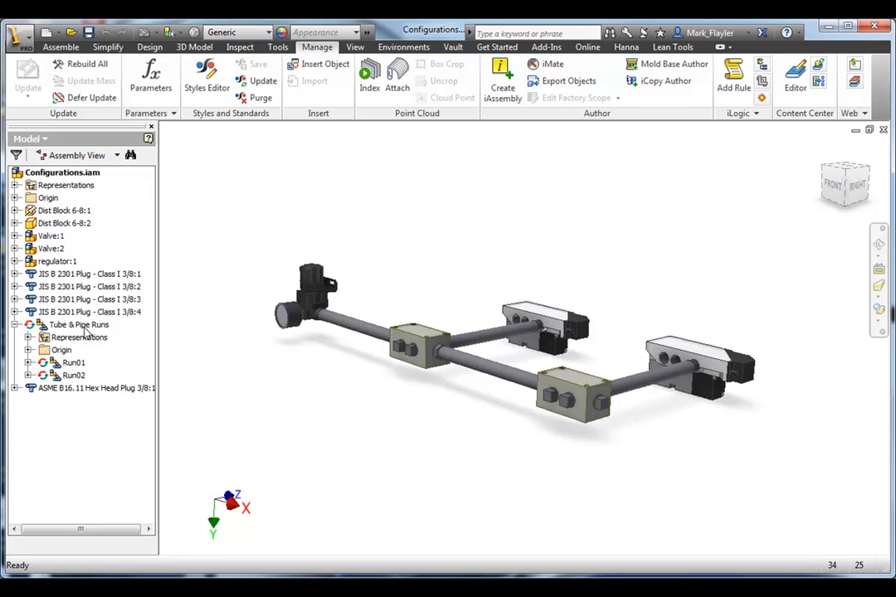
click(15, 324)
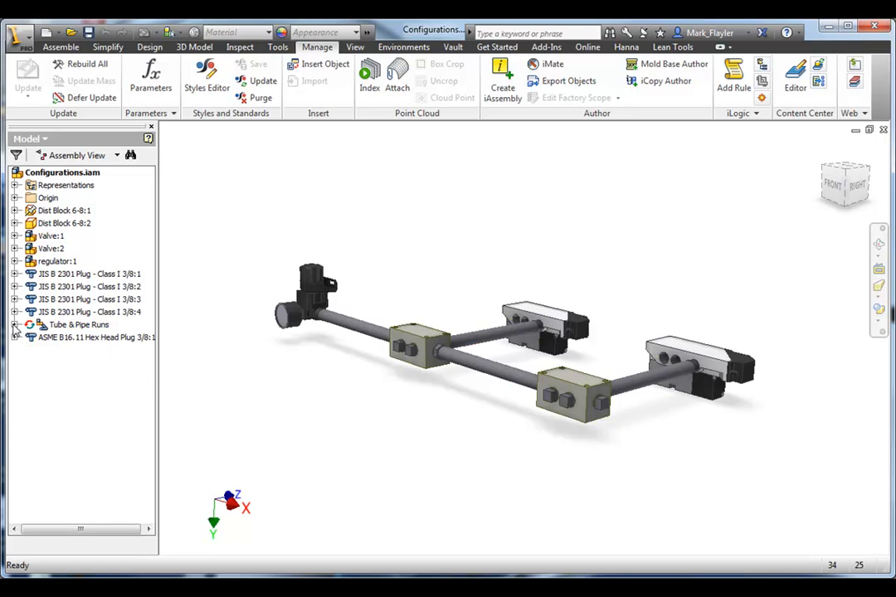
click(72, 343)
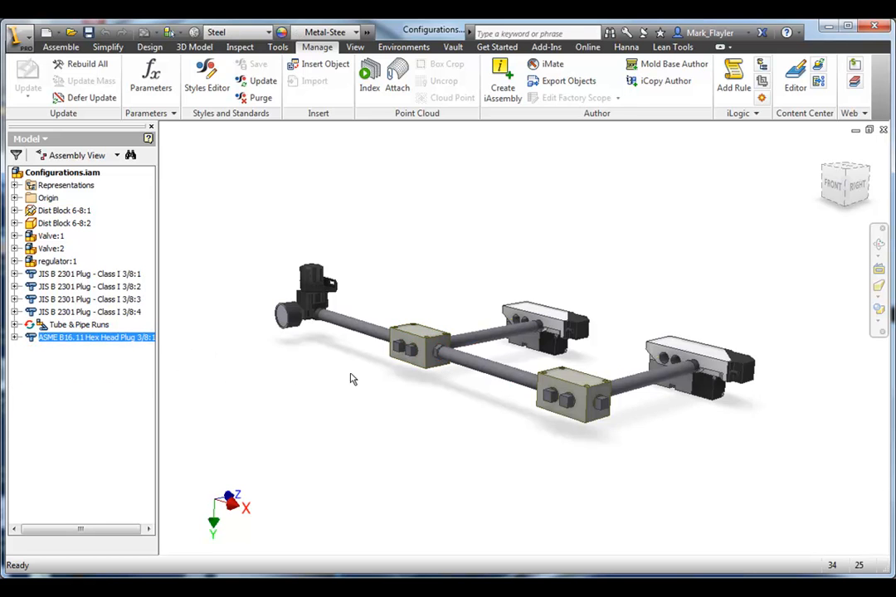
click(287, 296)
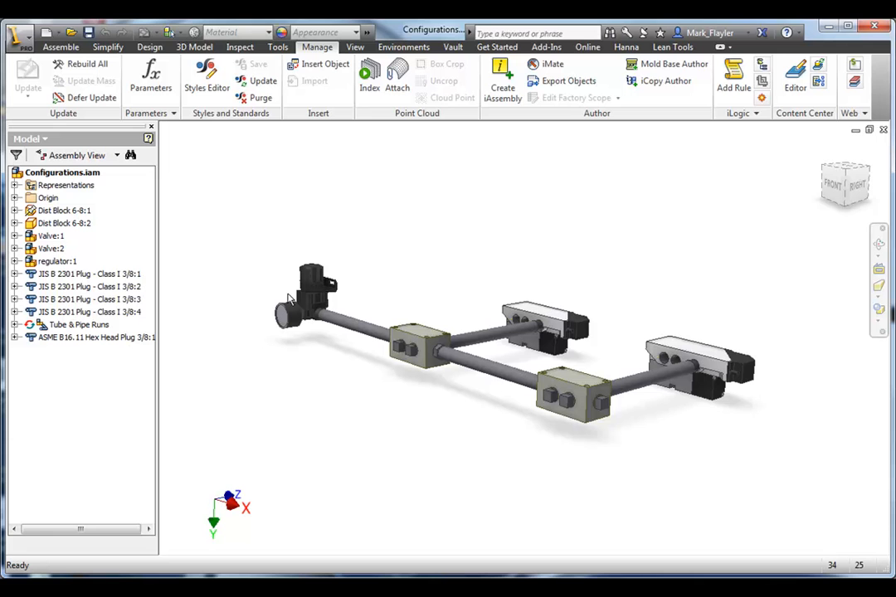
- Start authoring an iAssembly and insert a second member row, Configurations-02, with Dist_Offset set to 400 mm
click(508, 93)
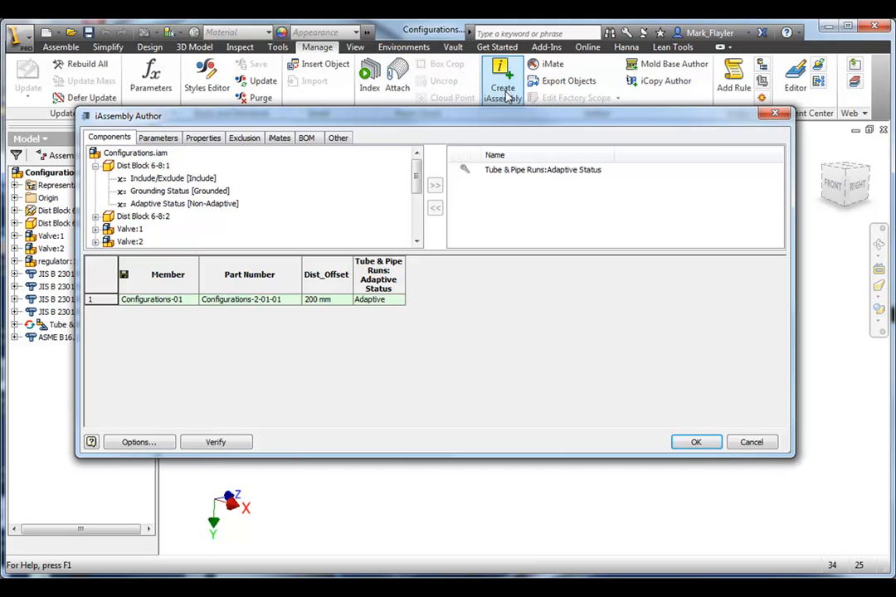
right_click(96, 300)
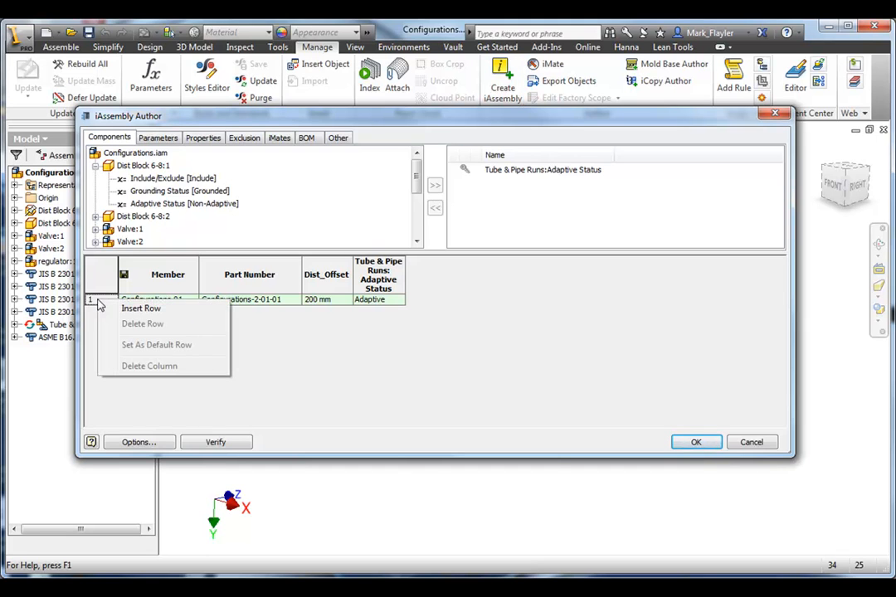
click(133, 310)
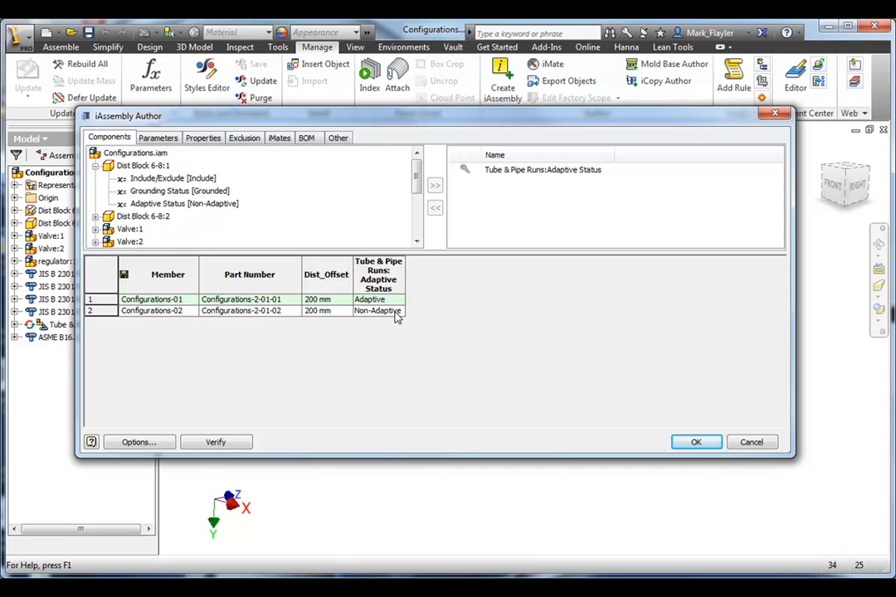
click(316, 312)
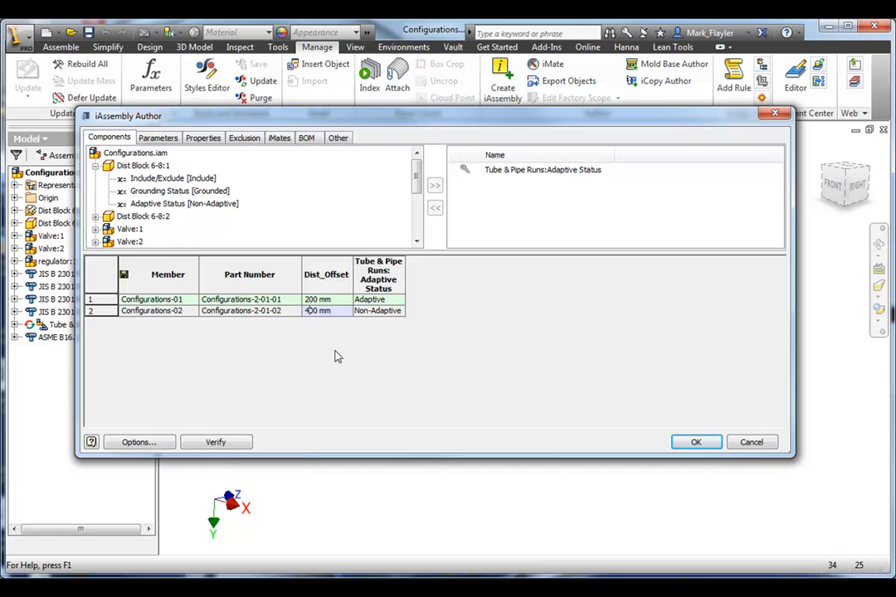
- Insert a third member row, Configurations-03, set its Dist_Offset to 200 mm, and accept the iAssembly table
right_click(91, 311)
click(125, 324)
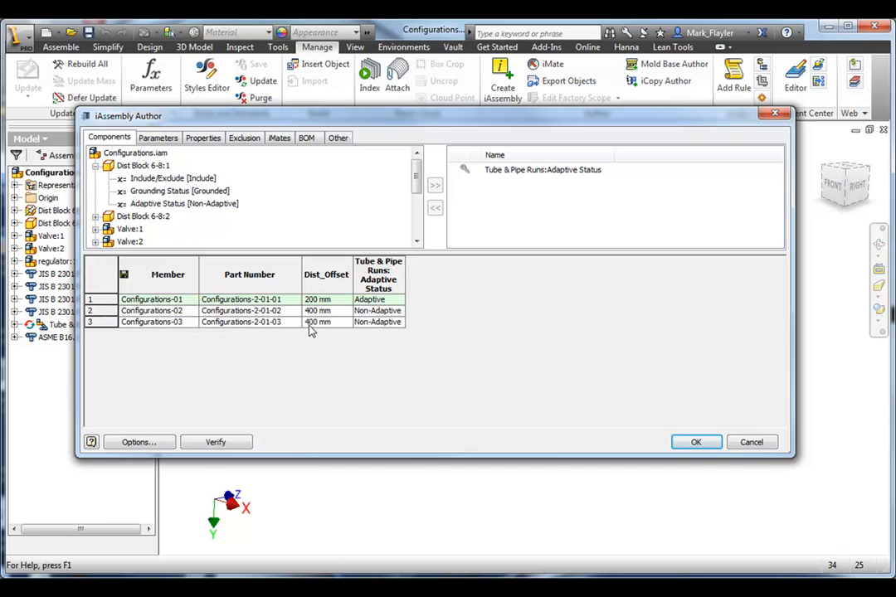
click(309, 324)
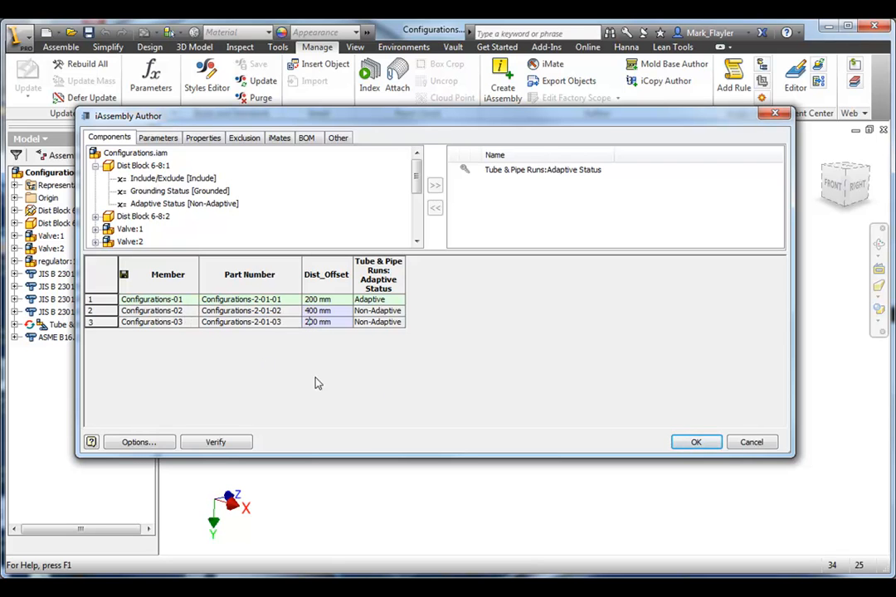
click(695, 442)
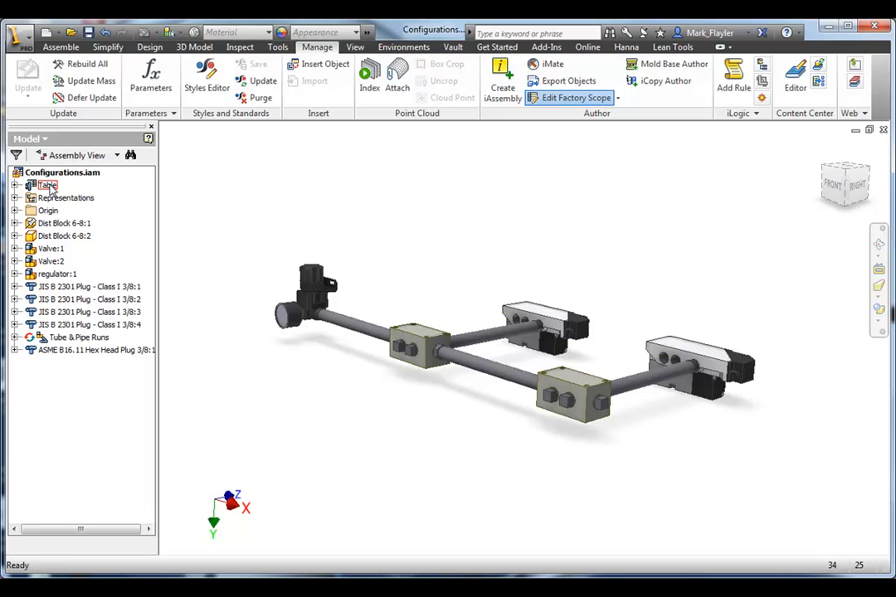
- Expand the iAssembly table and activate the Configurations-02 member
click(14, 185)
click(80, 210)
double_click(79, 210)
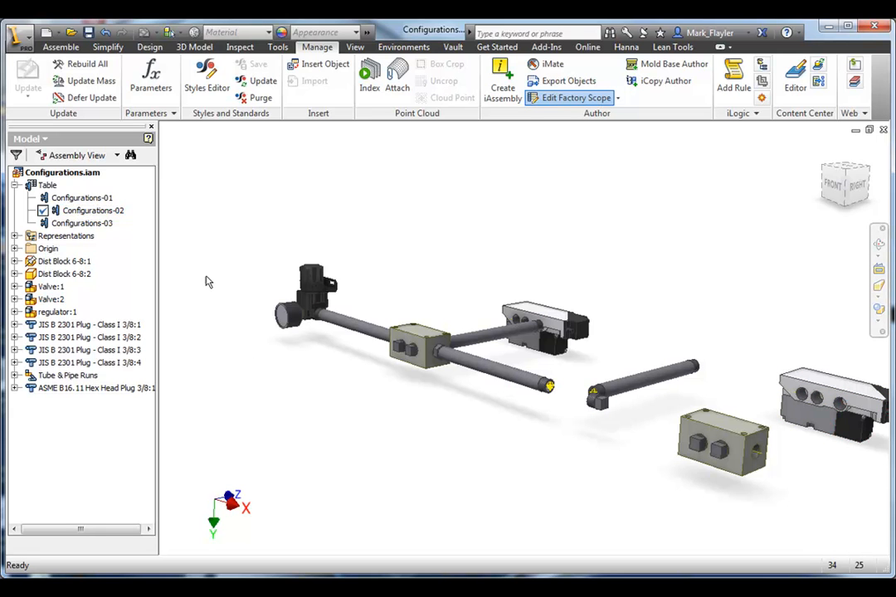
- Activate Configurations-03 to compare it with the current member, and switch back to Configurations-02
double_click(97, 223)
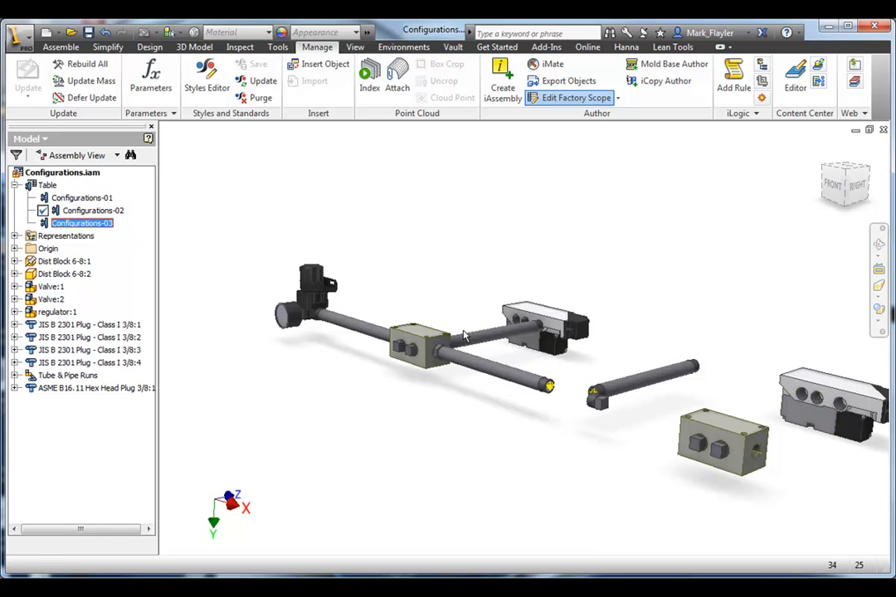
double_click(106, 210)
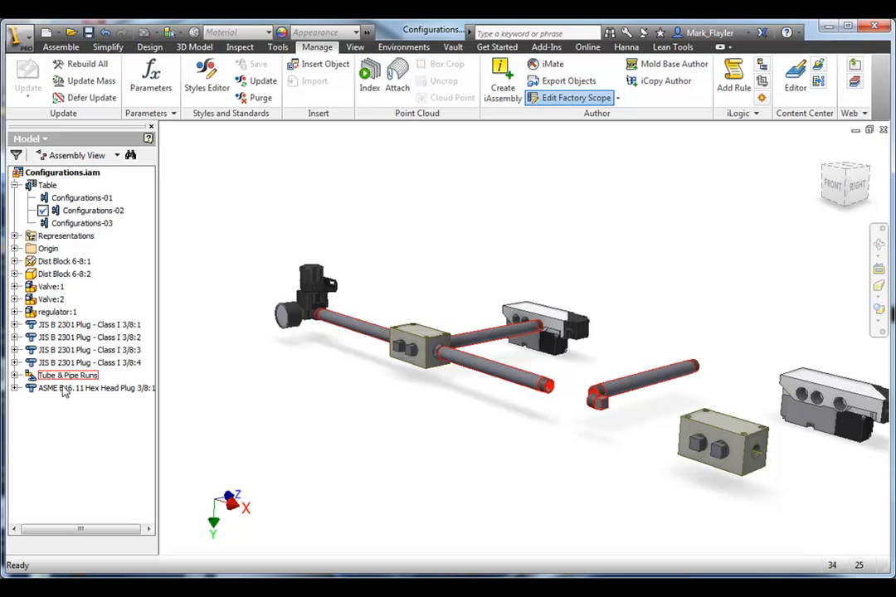
- Make Tube & Pipe Runs adaptive for Configurations-02, saving the existing documents and keeping all runs adaptive with the proposed new file names
click(15, 376)
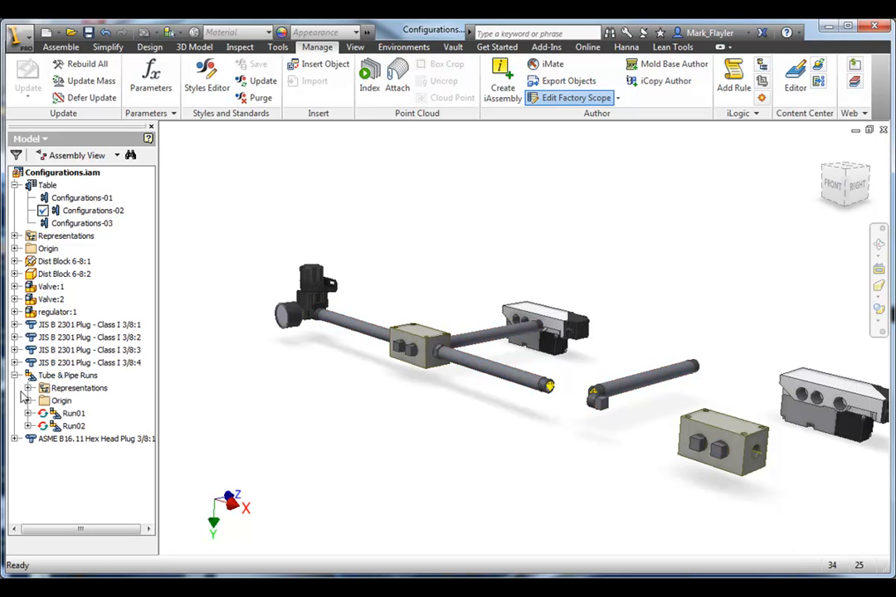
click(92, 378)
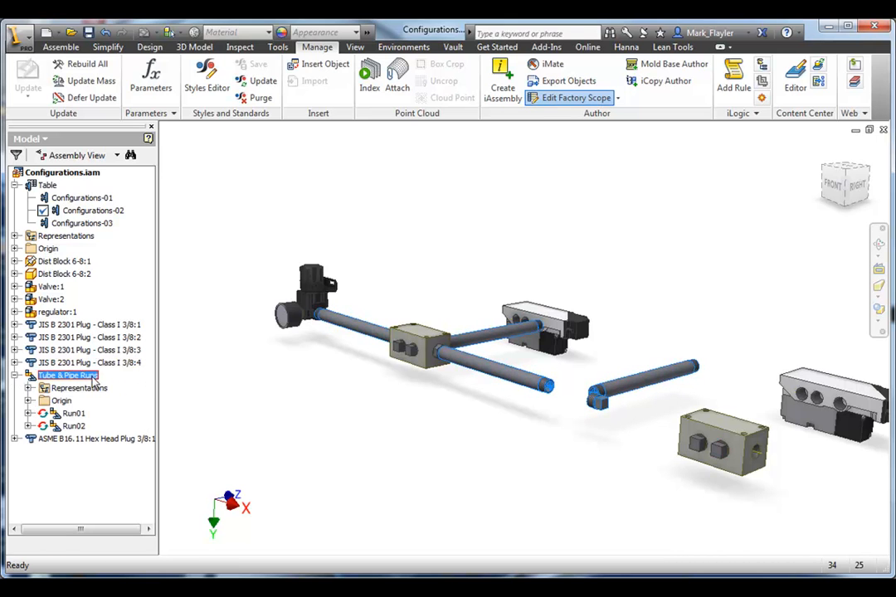
right_click(94, 378)
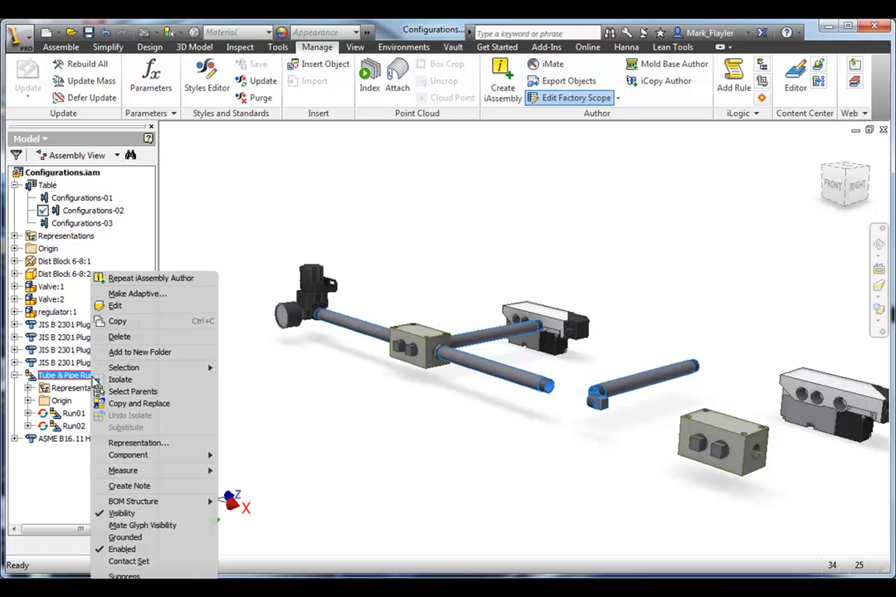
click(152, 301)
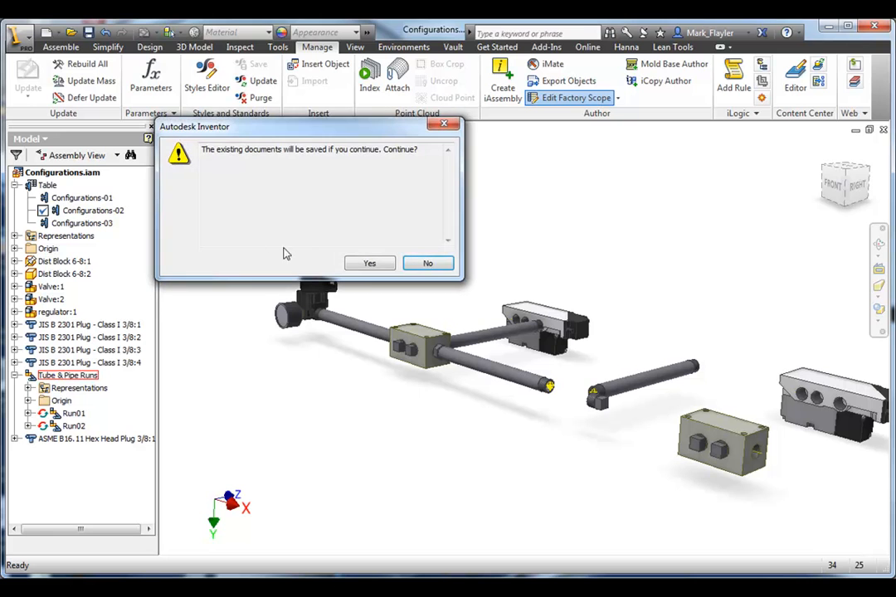
click(367, 263)
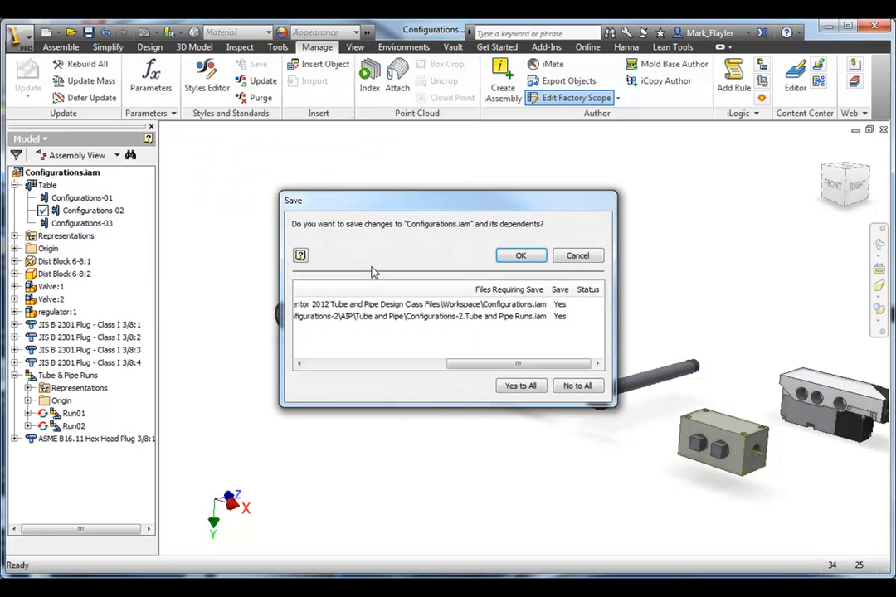
click(506, 256)
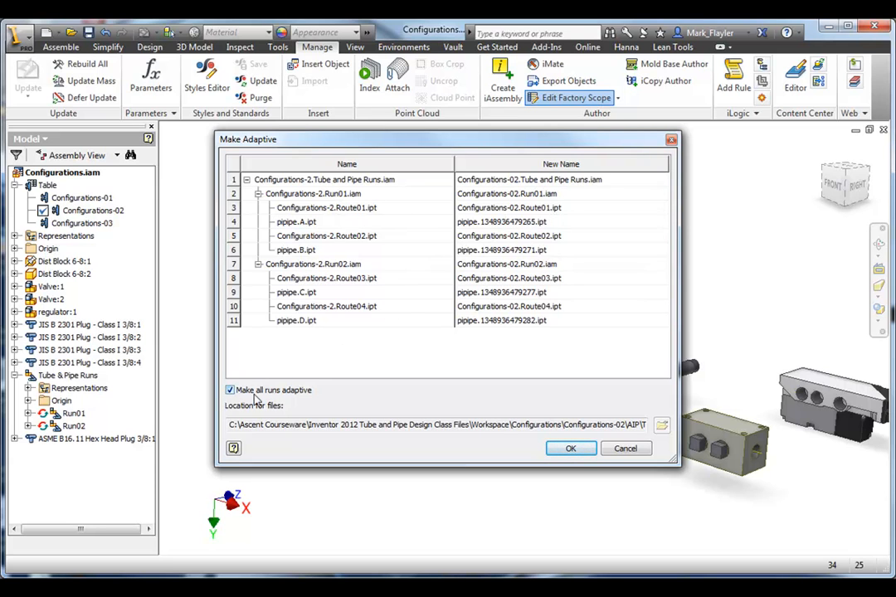
click(572, 449)
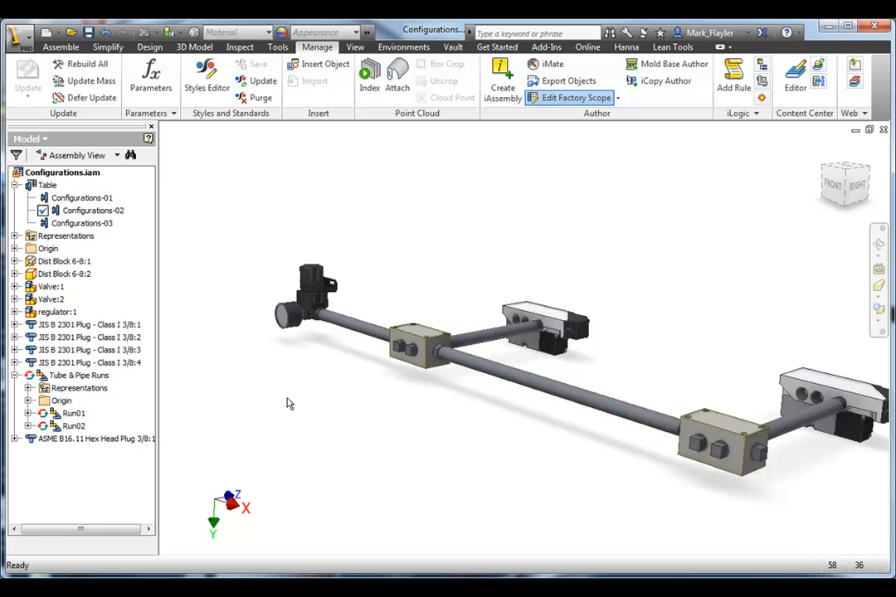
right_click(122, 442)
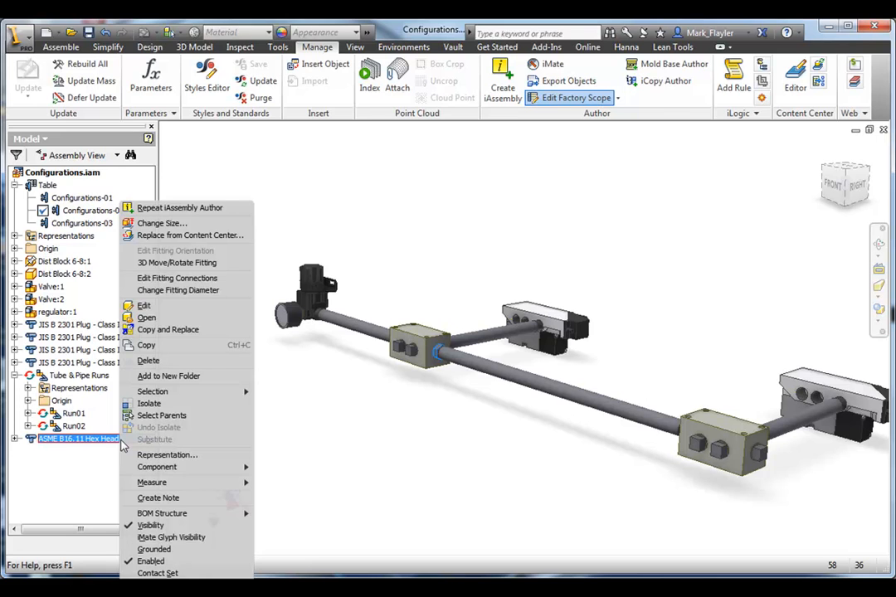
click(69, 472)
click(15, 377)
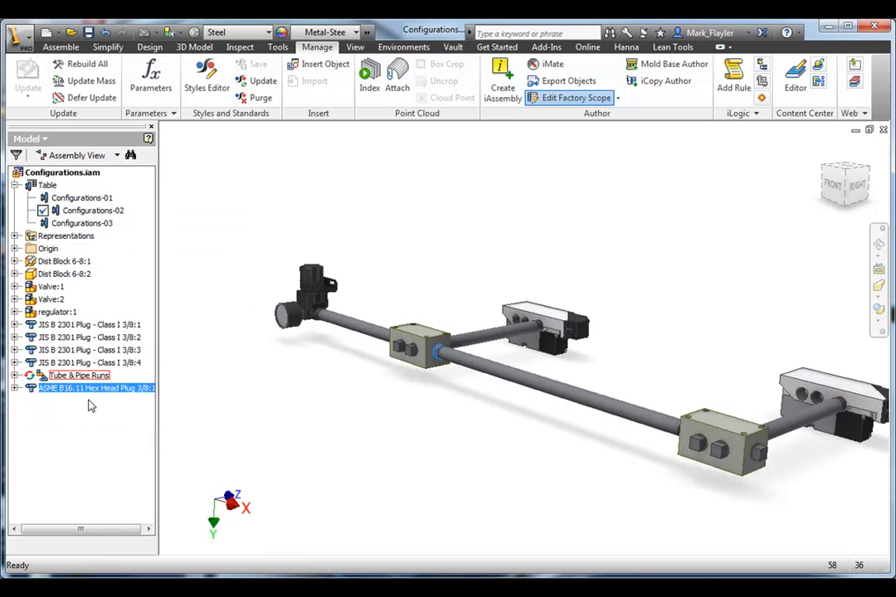
right_click(124, 391)
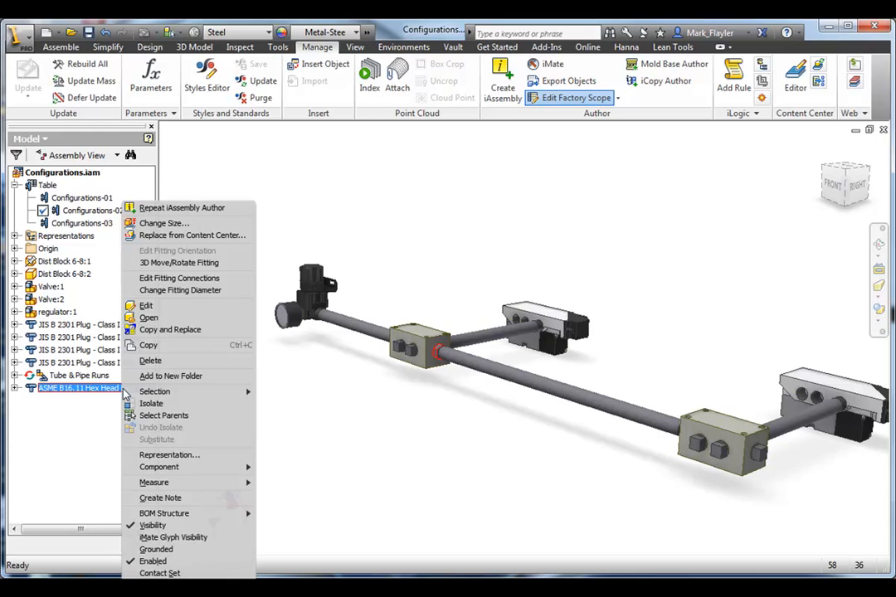
click(71, 435)
click(407, 385)
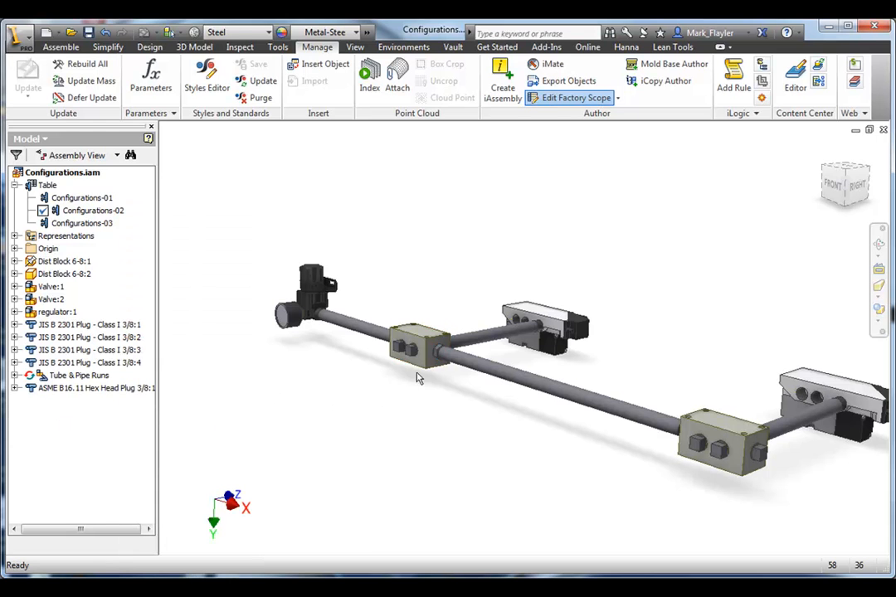
- Try to exclude the ASME B16.11 hex head plug while editing in factory scope, and undo the exclusion
right_click(437, 353)
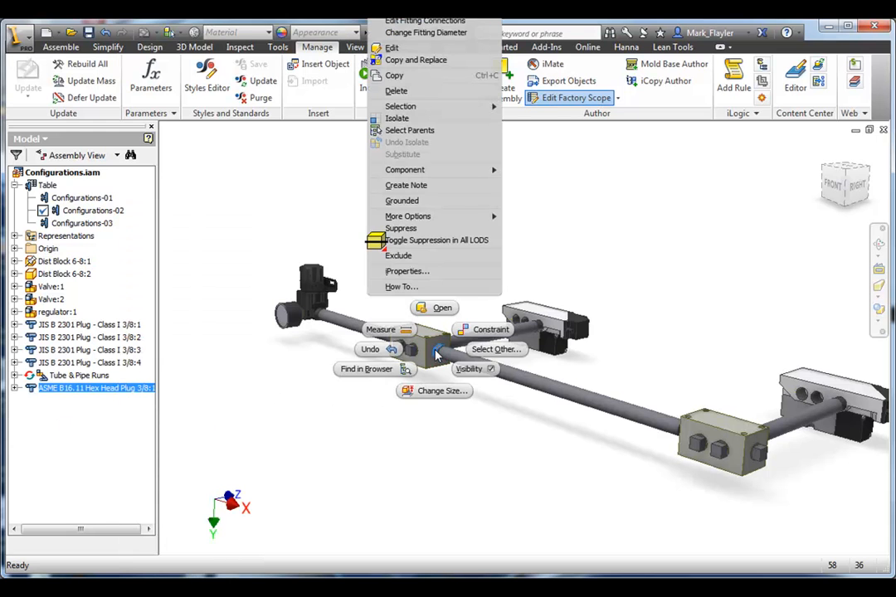
click(418, 259)
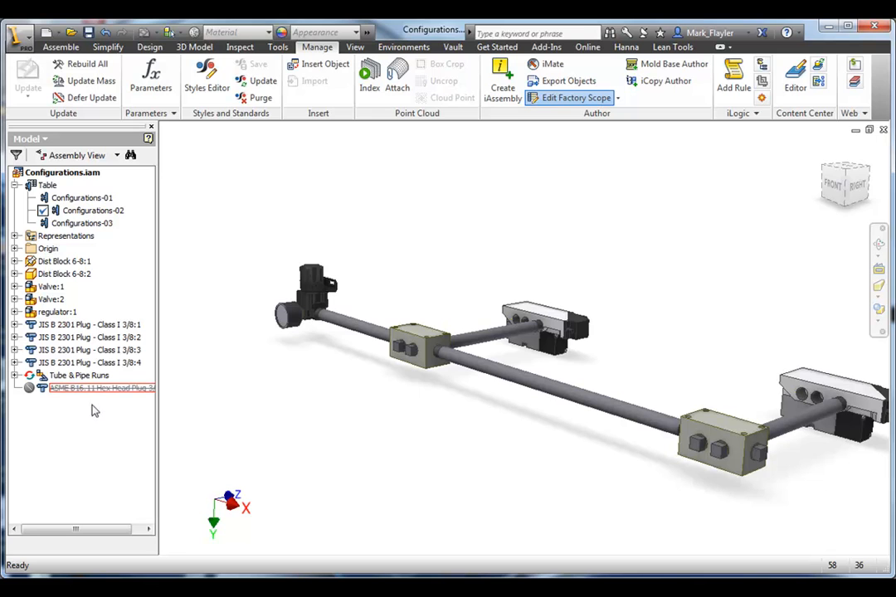
click(107, 33)
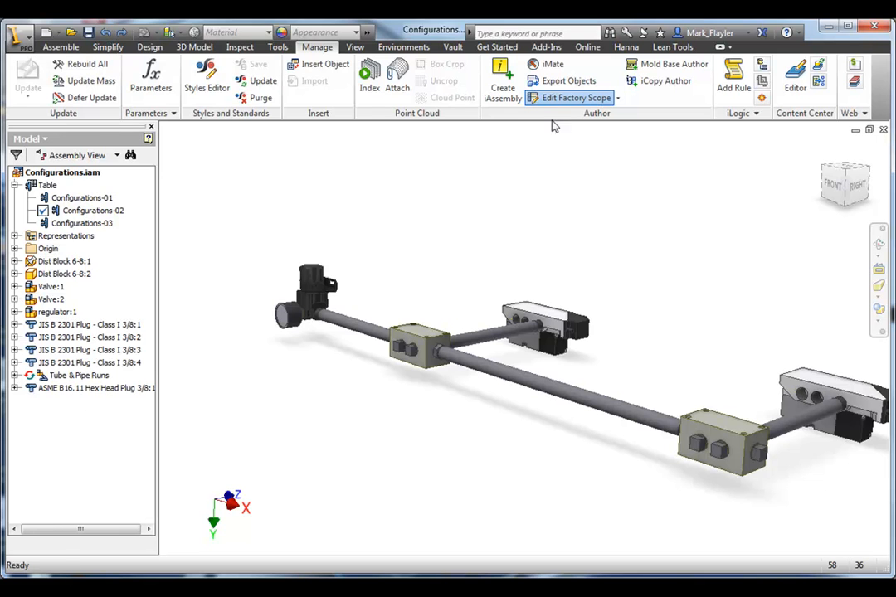
- Switch to Edit Member Scope and exclude the ASME B16.11 hex head plug from Configurations-02
click(617, 99)
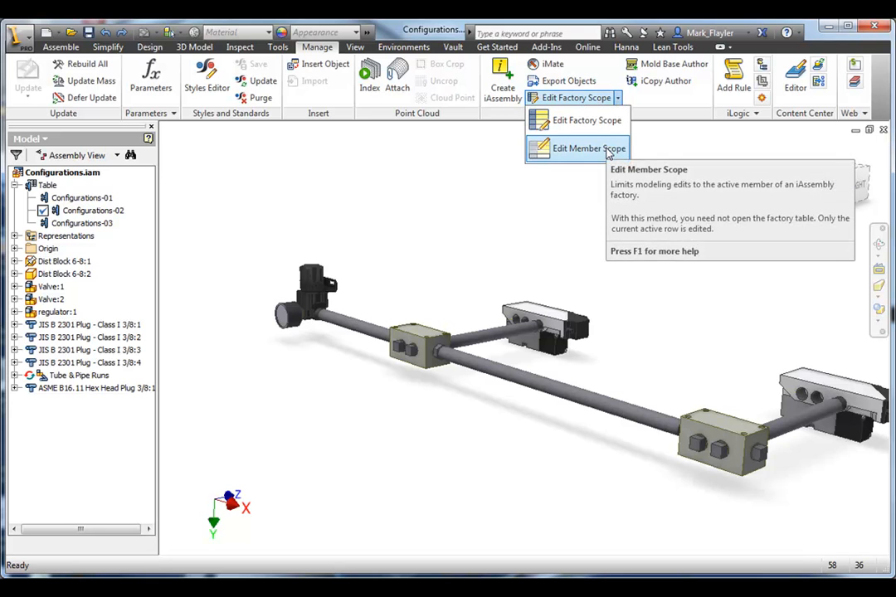
click(589, 148)
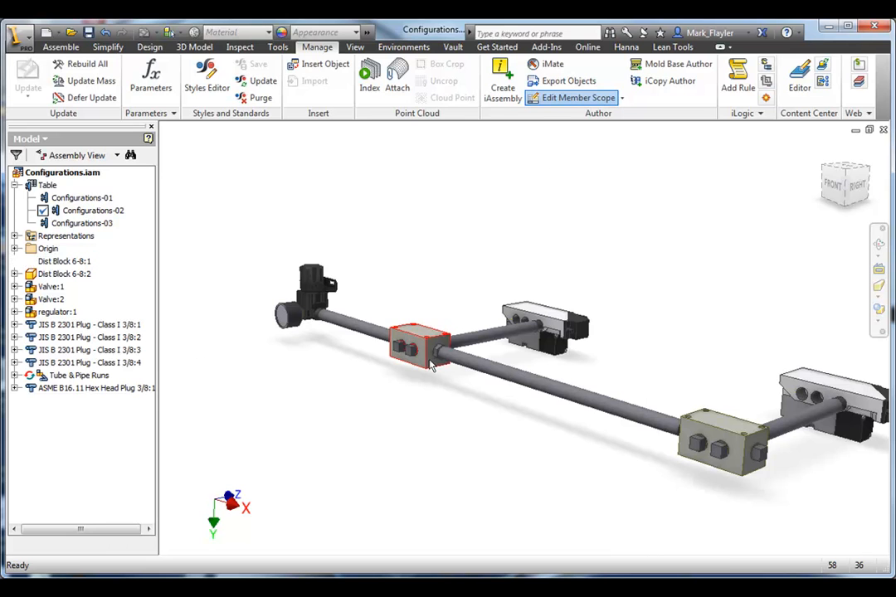
right_click(438, 353)
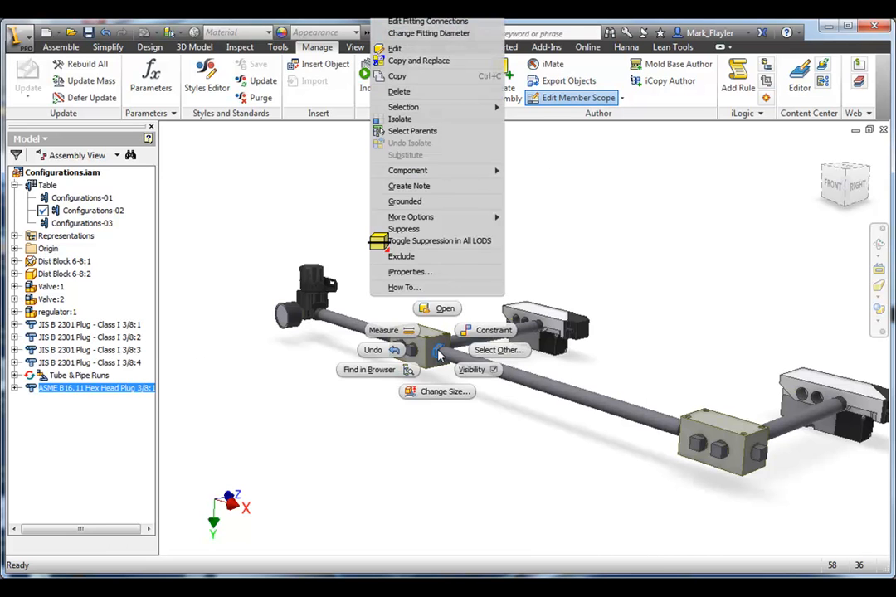
click(428, 255)
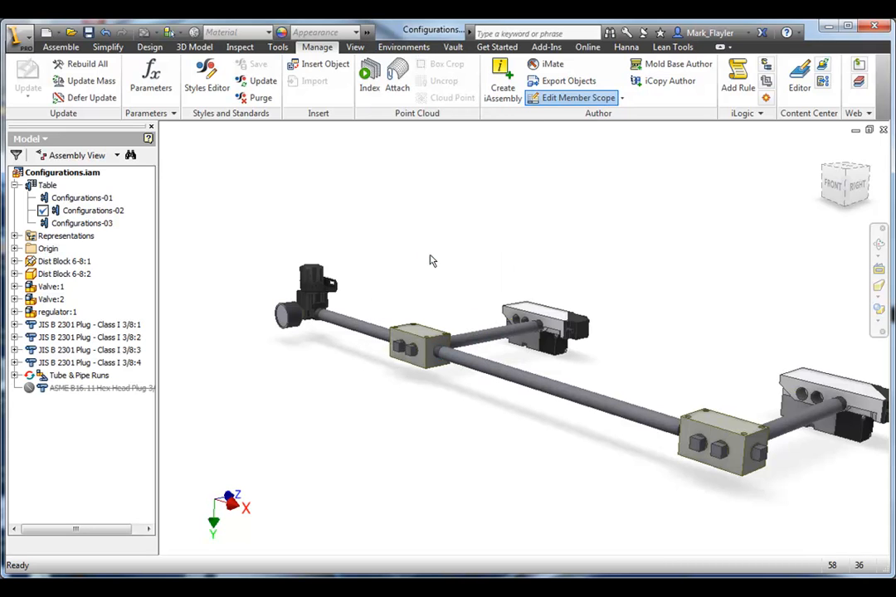
- Activate Configurations-03 and make its Tube & Pipe Runs adaptive, saving the existing documents and keeping all runs adaptive with the proposed new names
double_click(78, 224)
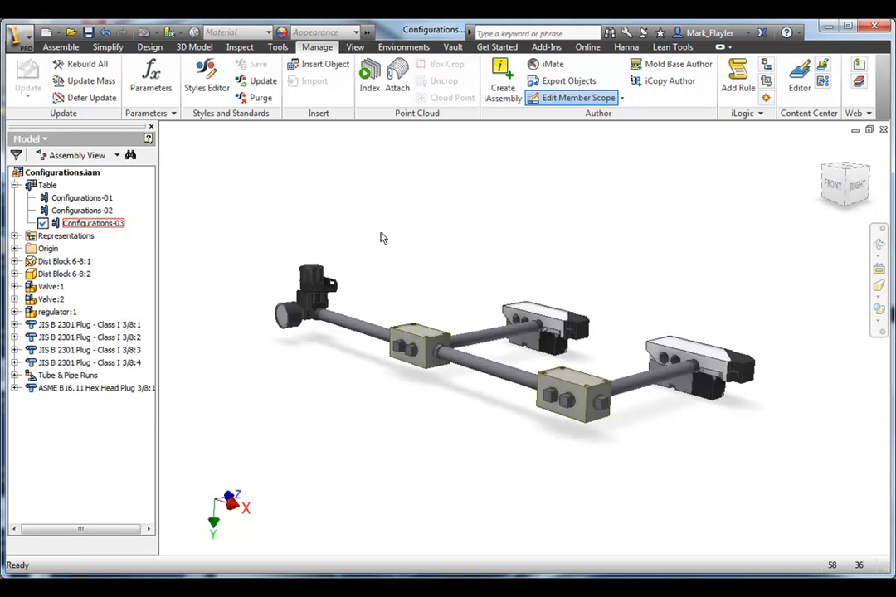
right_click(89, 375)
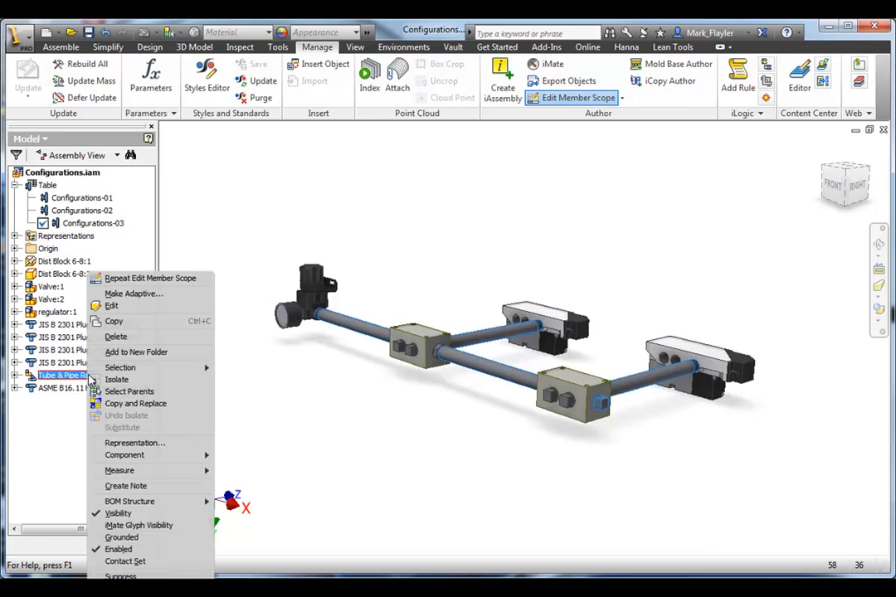
click(146, 306)
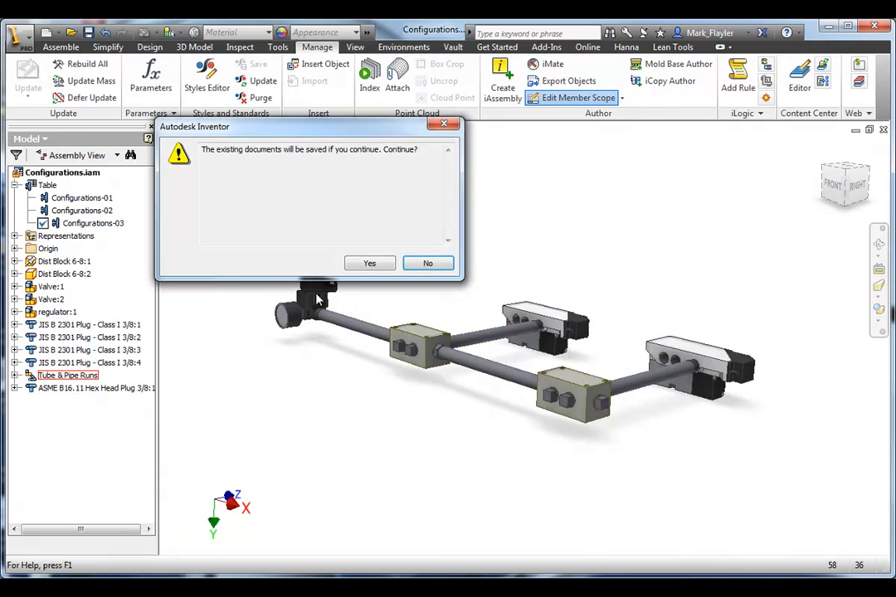
click(367, 264)
click(516, 257)
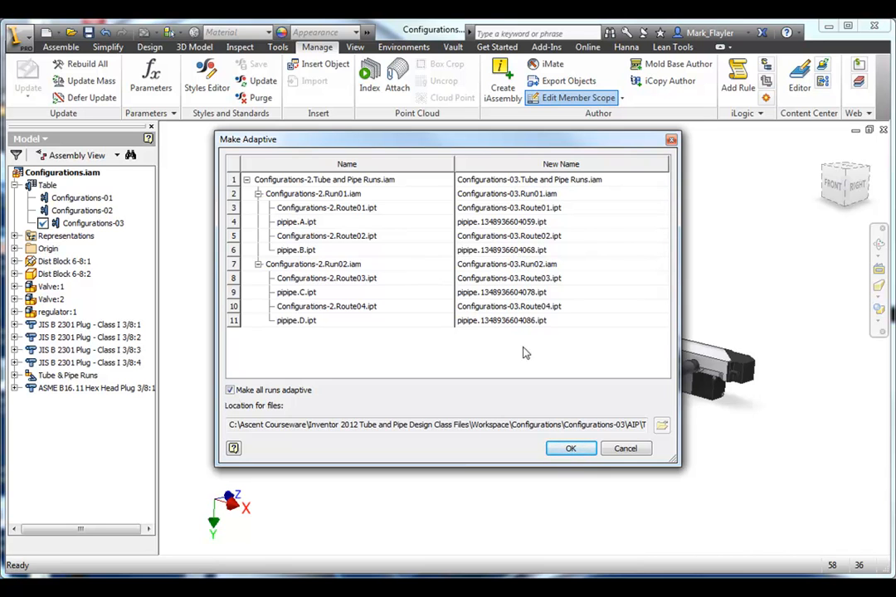
click(570, 448)
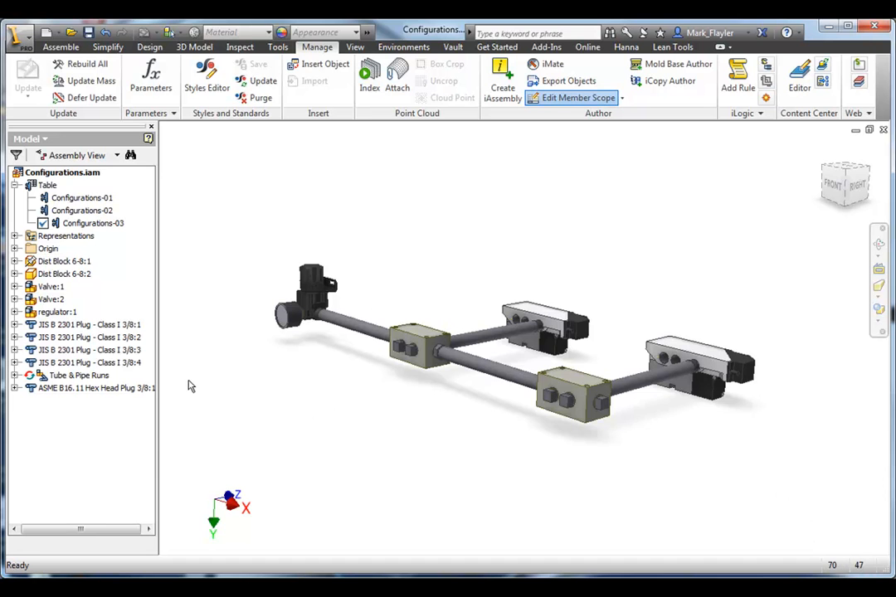
- Delete Run02 from the Tube & Pipe Runs of Configurations-03 and finish the tube and pipe edit
double_click(60, 377)
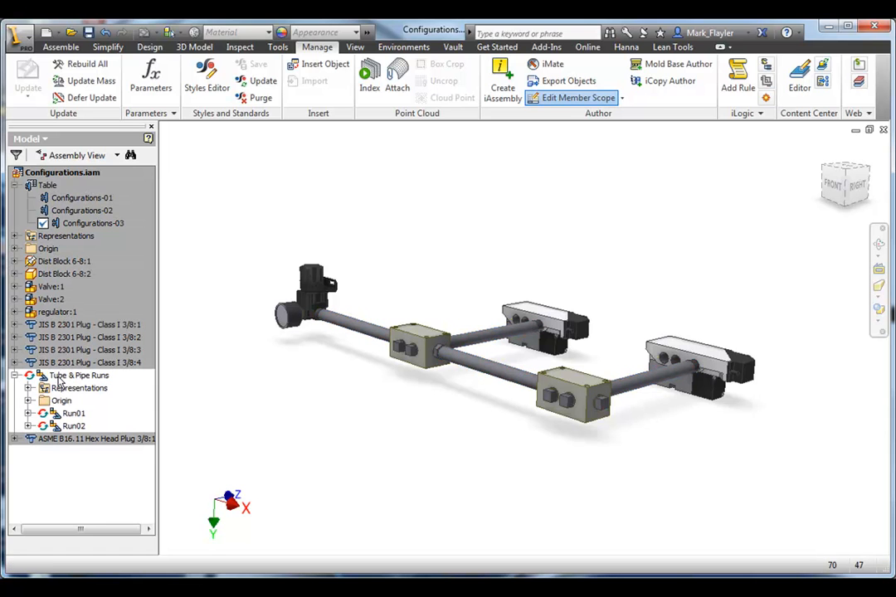
right_click(75, 426)
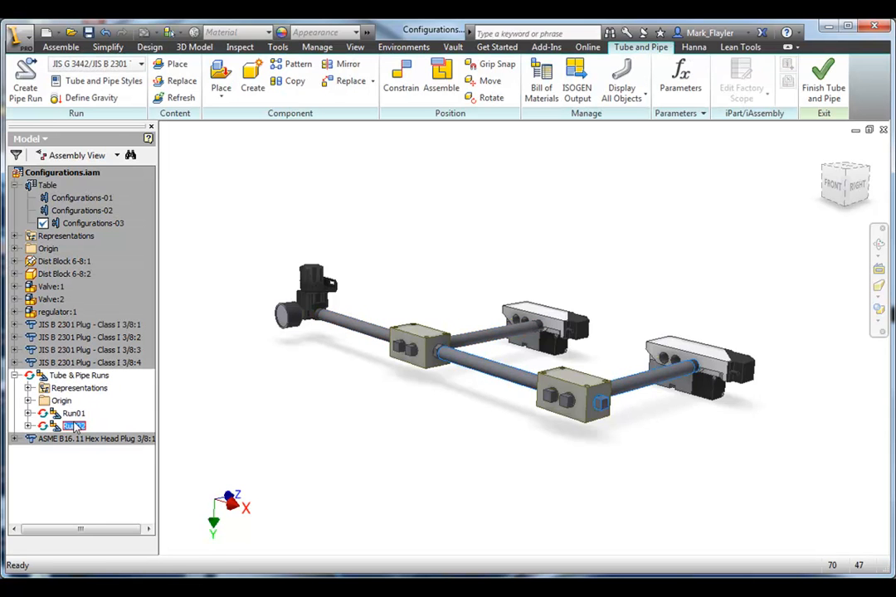
click(113, 335)
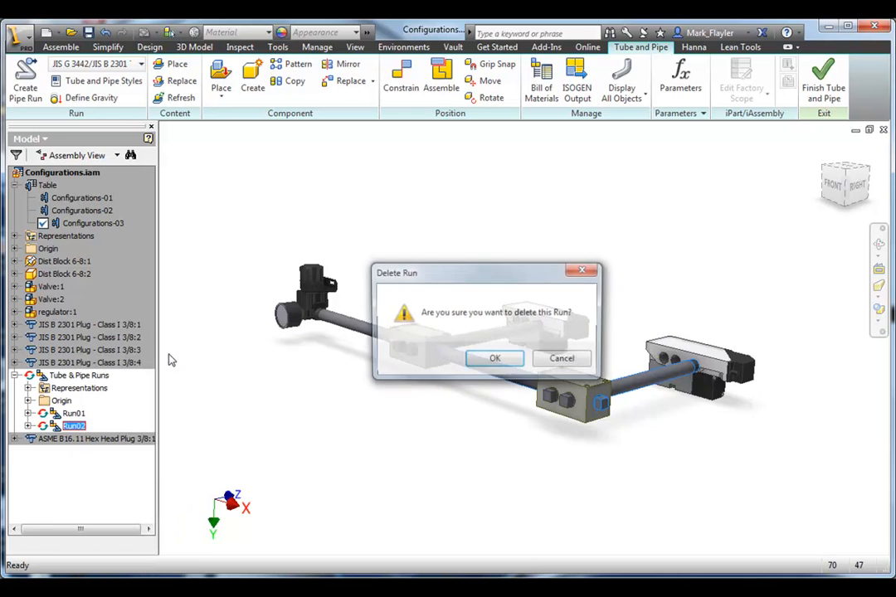
click(493, 362)
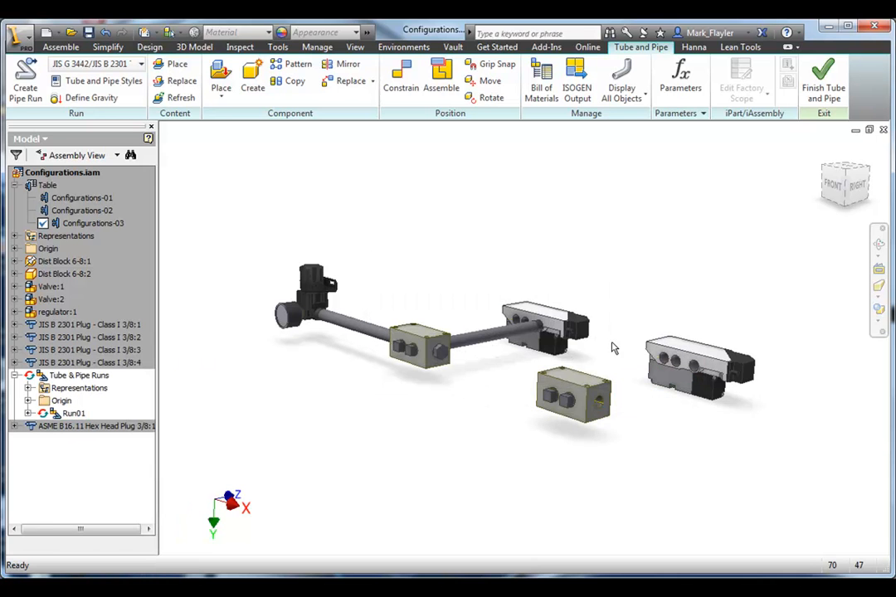
click(823, 83)
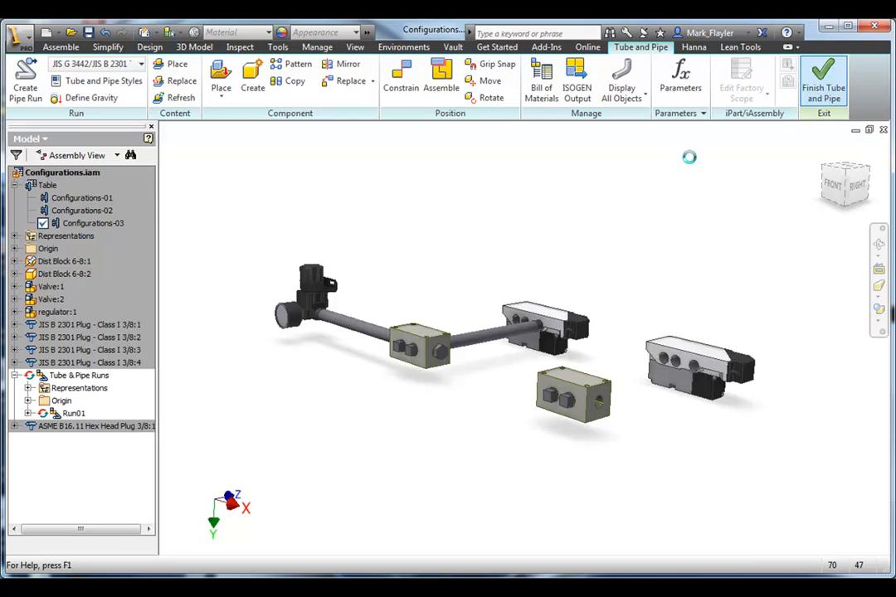
- Exclude Valve:2 and Dist Block 6-8:2 from Configurations-03
right_click(657, 350)
click(627, 245)
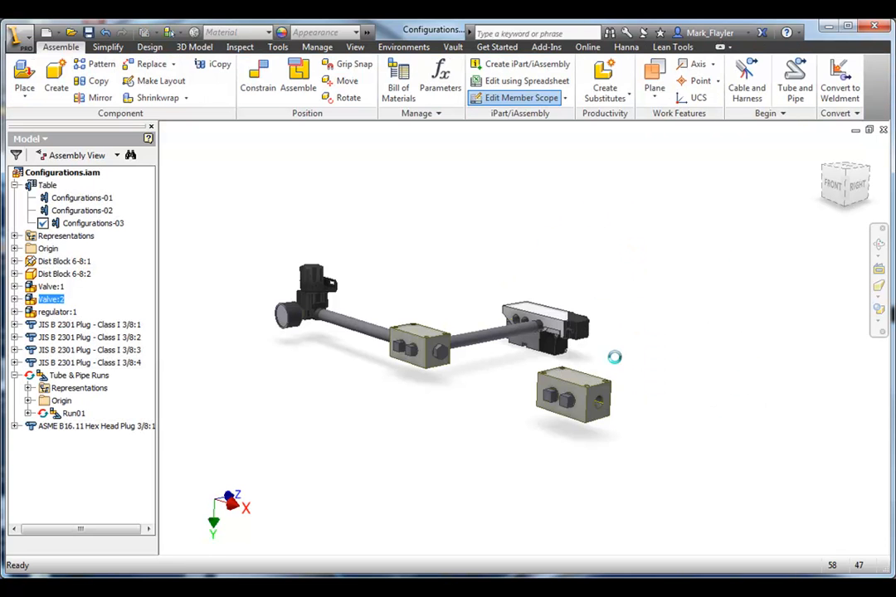
click(585, 388)
right_click(585, 388)
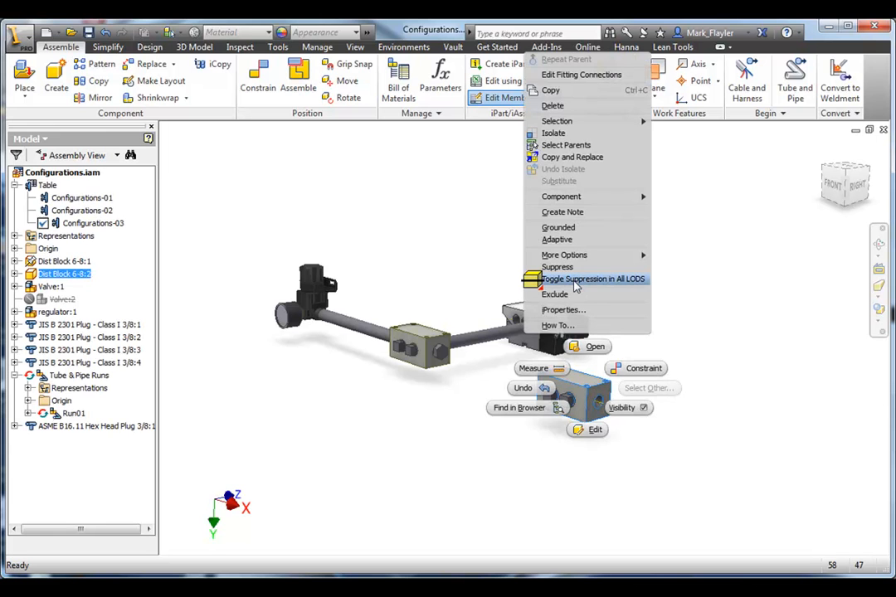
click(554, 293)
- Exclude the two leftover JIS B 2301 plugs, 3/8:4 and 3/8:3, from Configurations-03
click(567, 397)
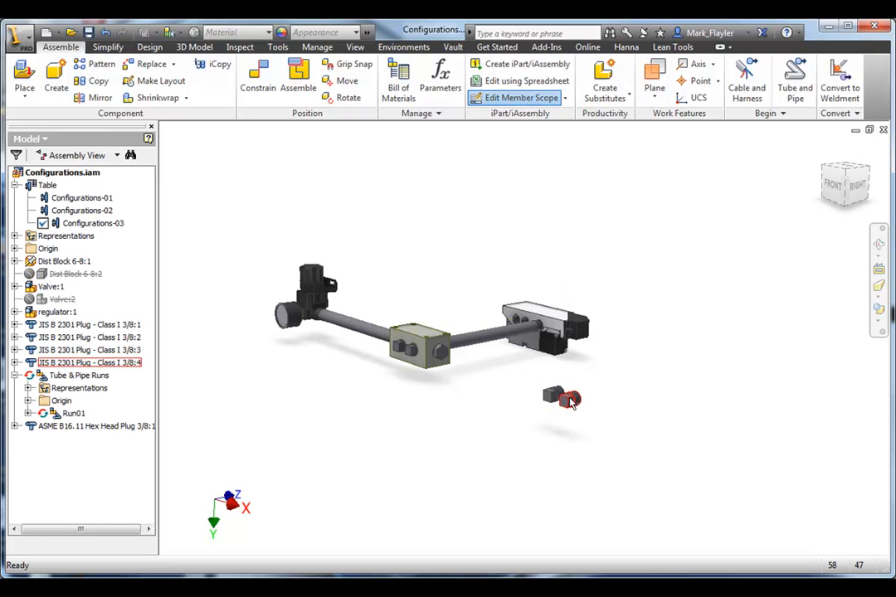
right_click(567, 397)
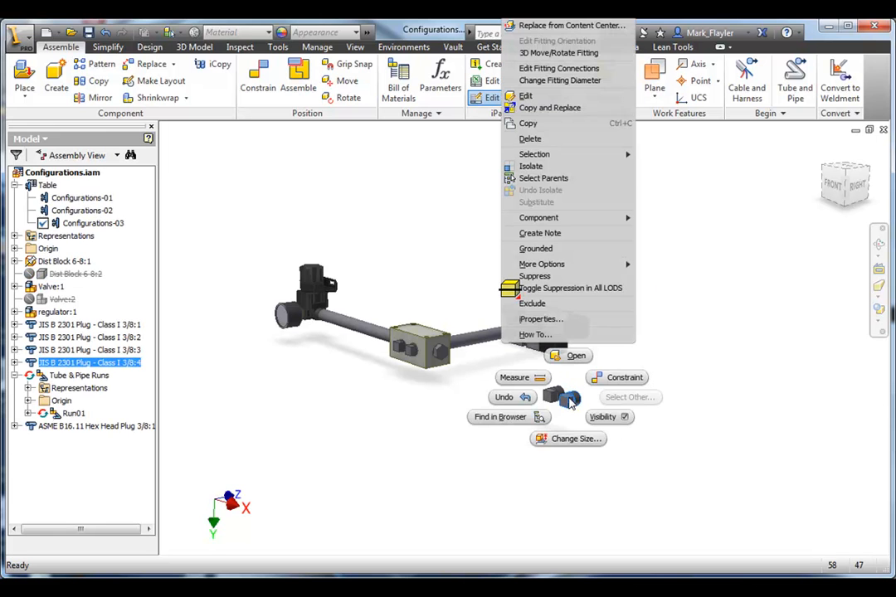
click(538, 304)
right_click(556, 397)
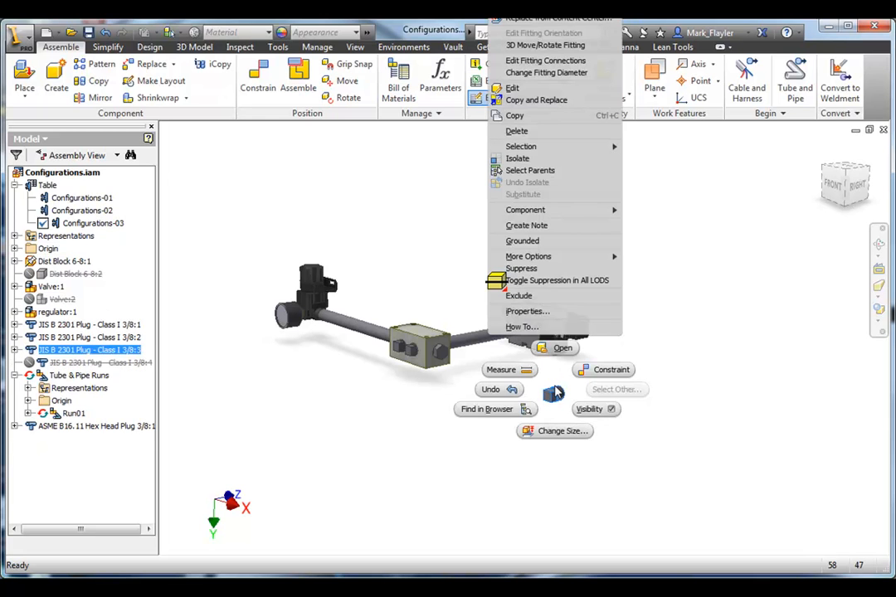
click(533, 296)
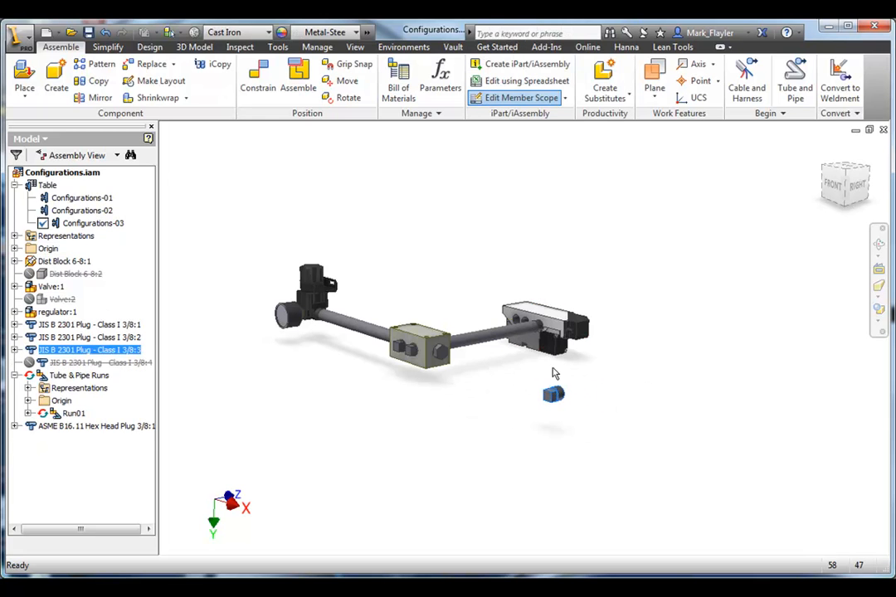
right_click(553, 396)
click(535, 306)
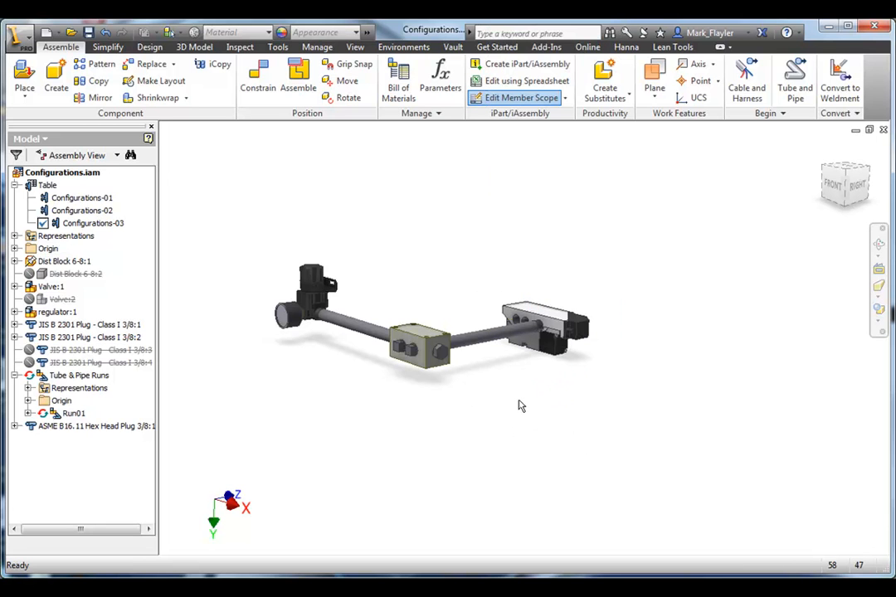
- Review the iAssembly table's adaptive status, table replace and include/exclude columns for all three members, and close it without changes
right_click(48, 185)
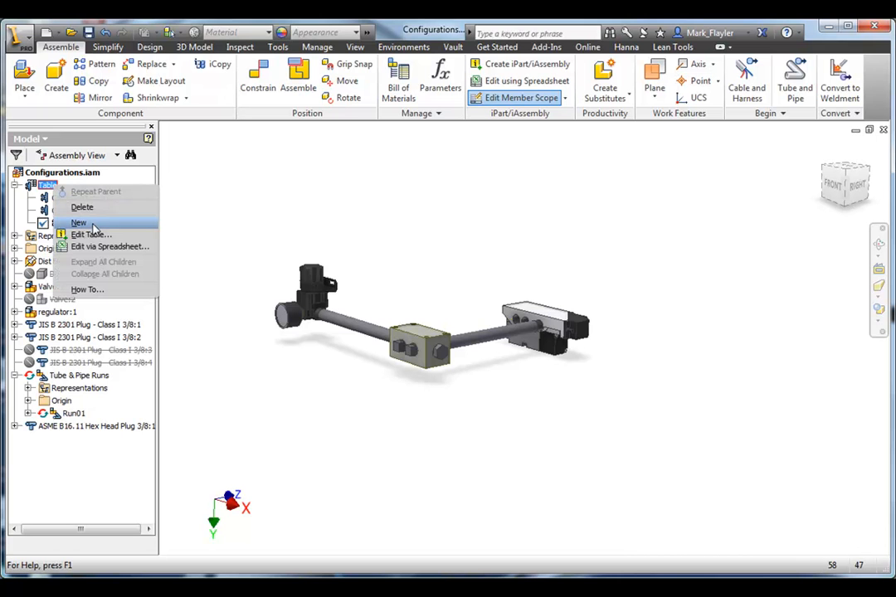
click(89, 235)
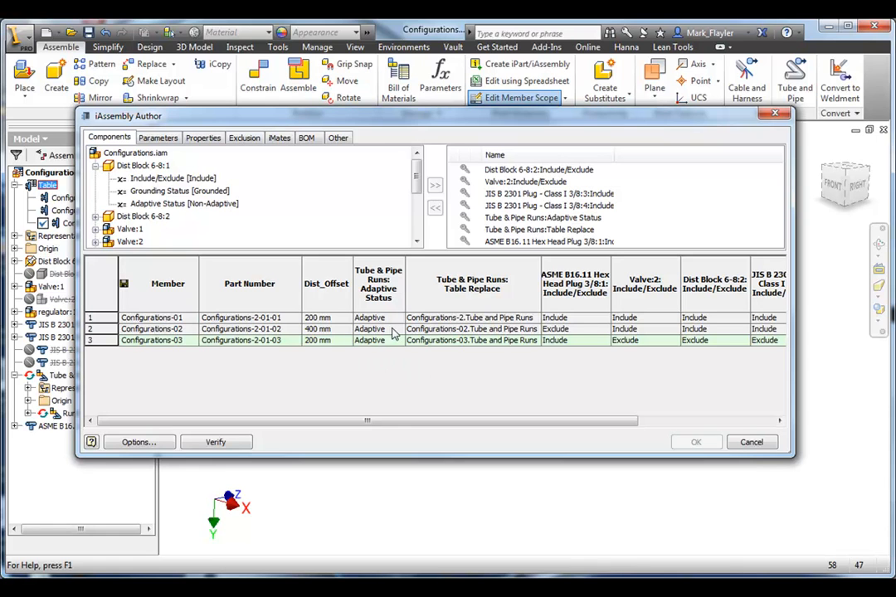
drag(394, 427, 504, 424)
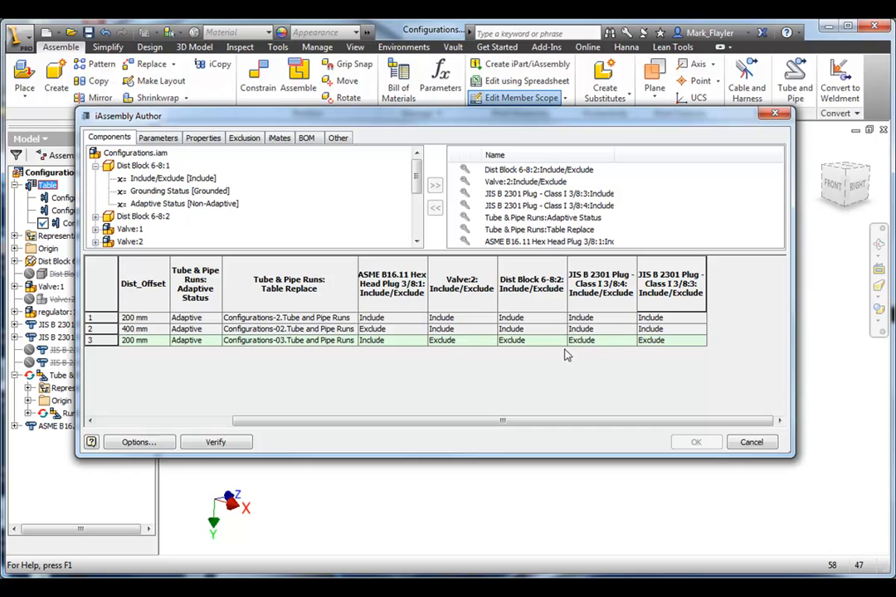
click(747, 442)
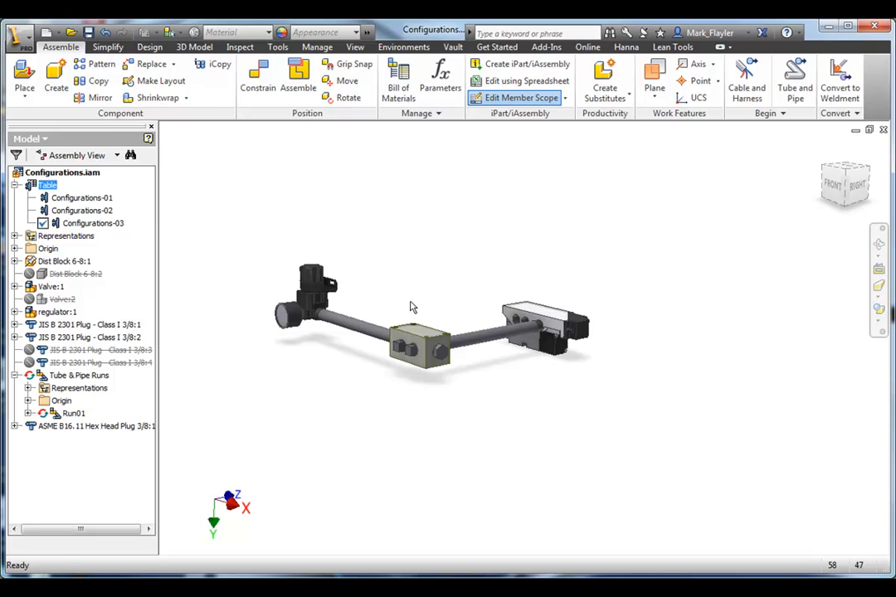
- Activate Configurations-01, Configurations-02 and Configurations-03 in turn to compare the members, and return to Configurations-01
double_click(98, 198)
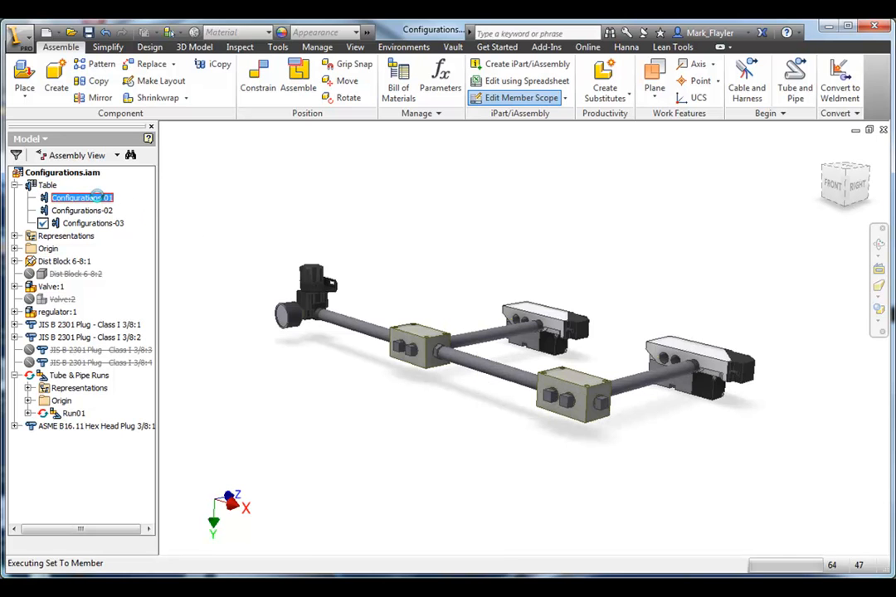
double_click(98, 210)
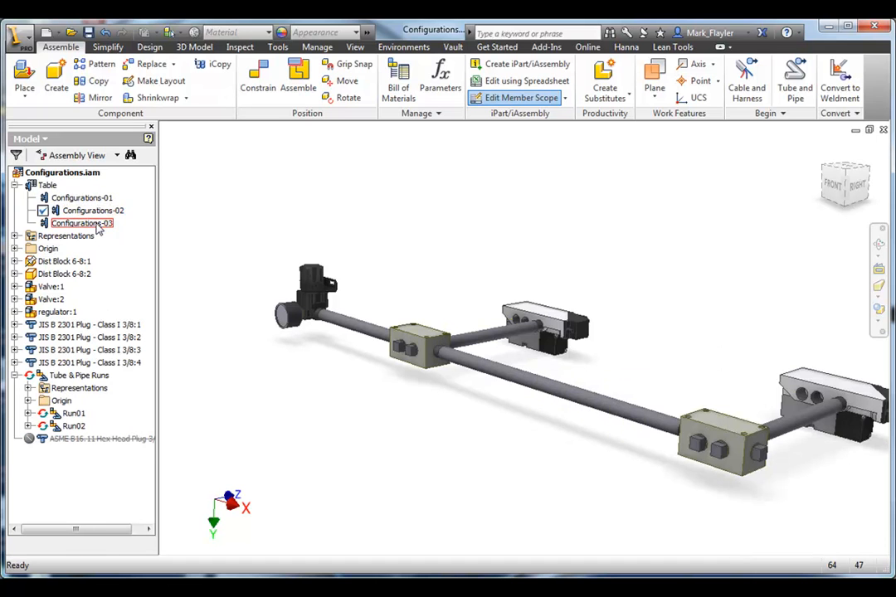
double_click(93, 223)
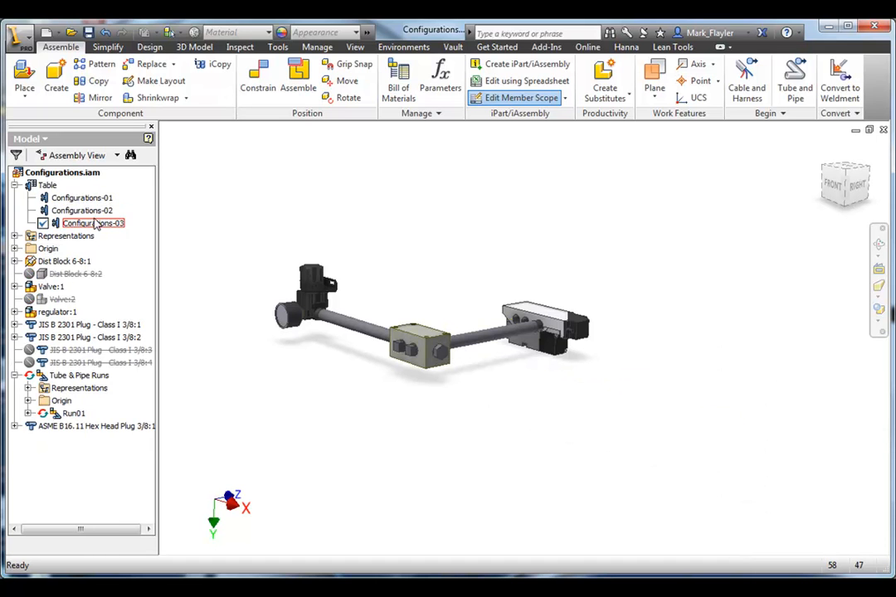
double_click(90, 199)
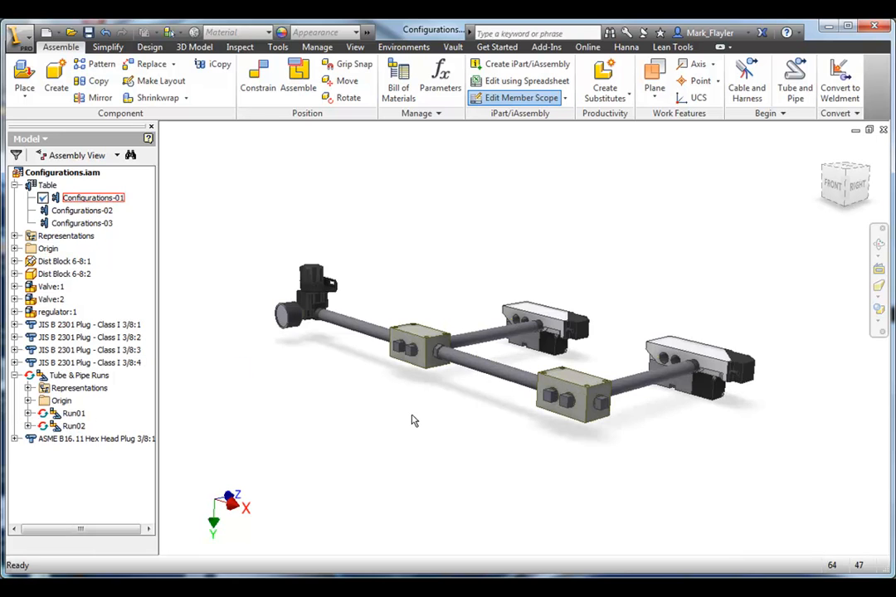